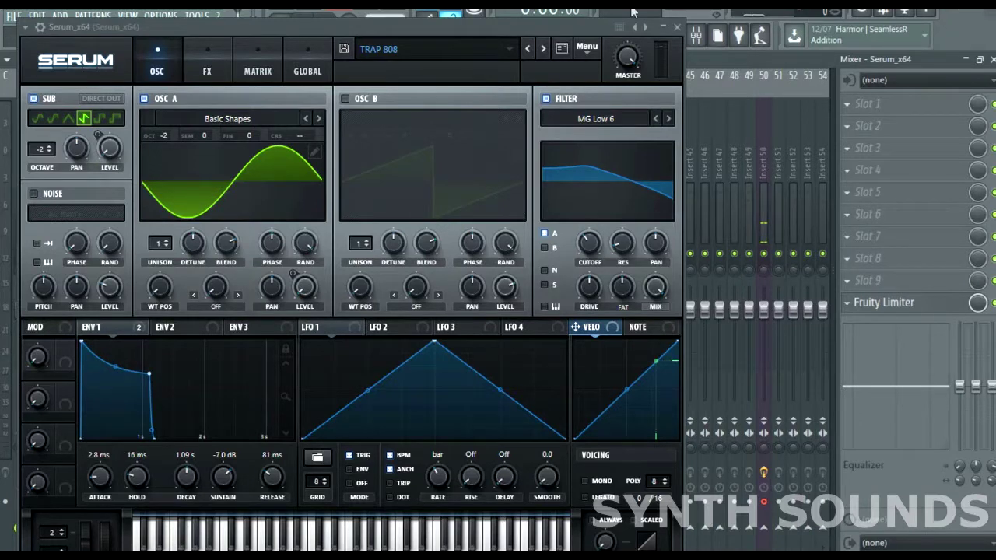
# Play back the pattern to hear the finished TRAP 808 preset, then stop playback and reposition the synth window
pyautogui.moveTo(537, 31); pyautogui.dragTo(594, 57)
pyautogui.press('space')
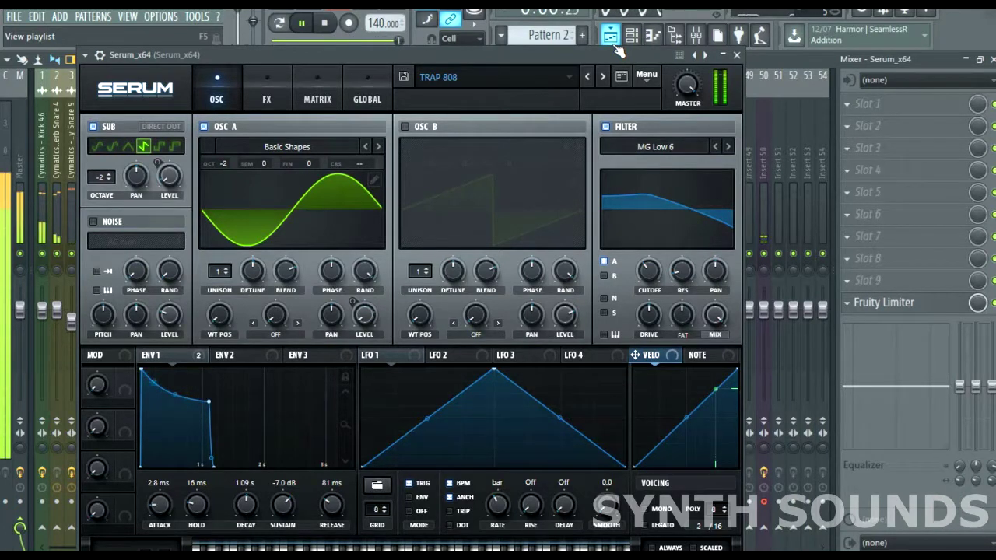
pyautogui.press('space')
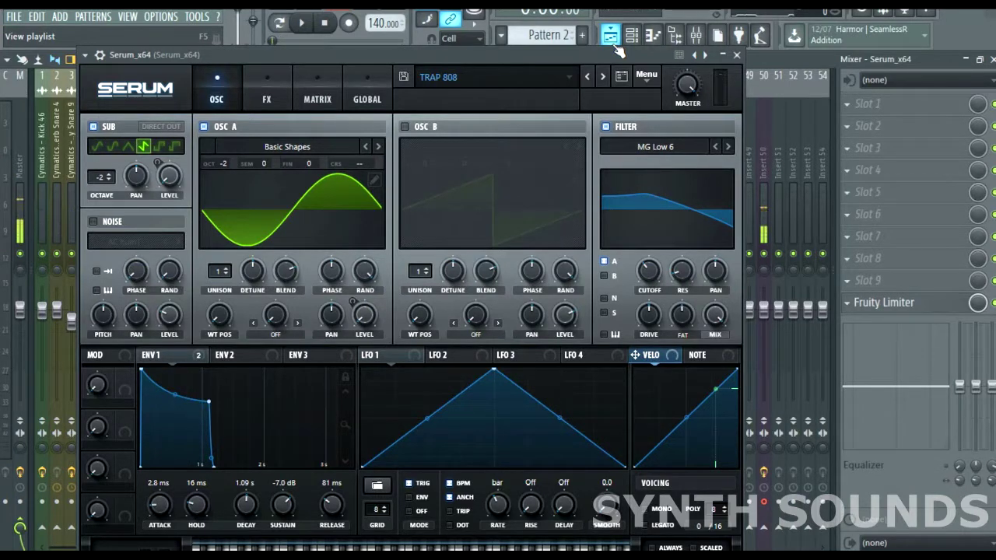
pyautogui.moveTo(616, 59); pyautogui.dragTo(624, 37)
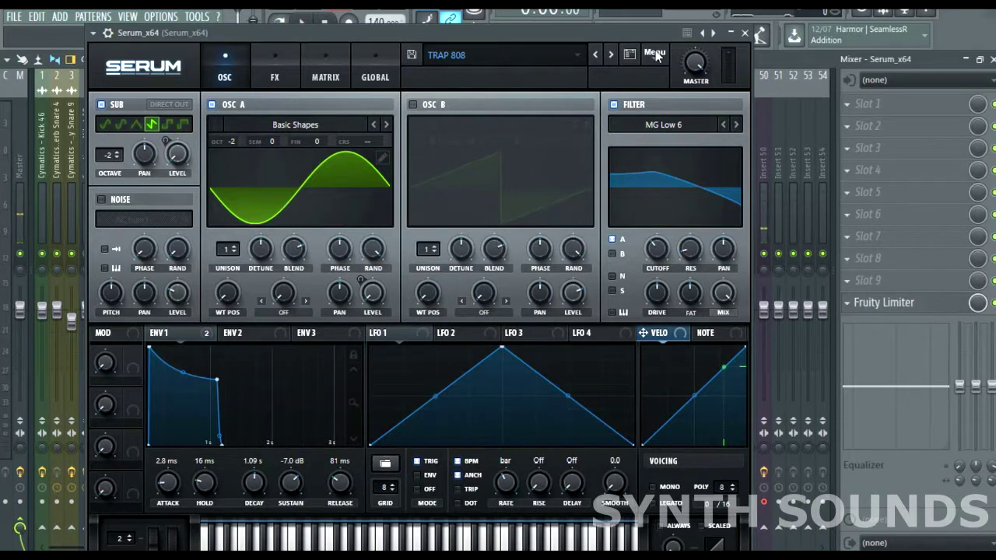
# Initialize the synth preset and load the Analog wavetable Basic Shapes into oscillator A
pyautogui.click(655, 53)
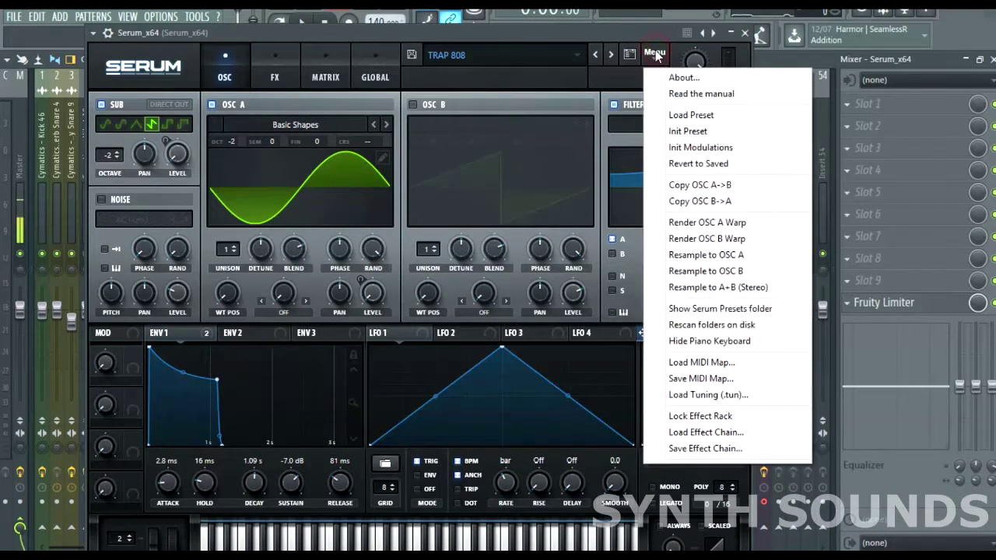
pyautogui.click(674, 130)
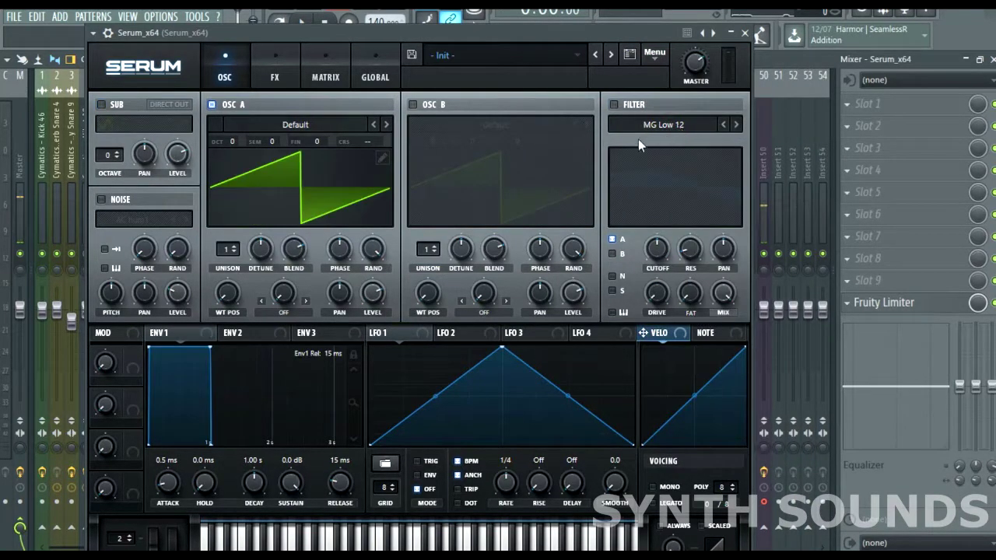
pyautogui.click(271, 124)
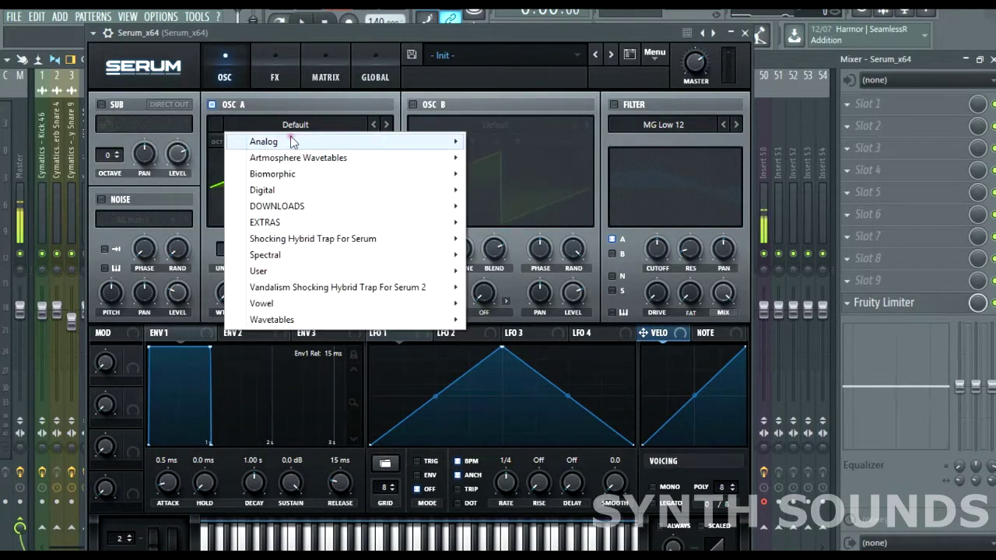
pyautogui.moveTo(289, 141)
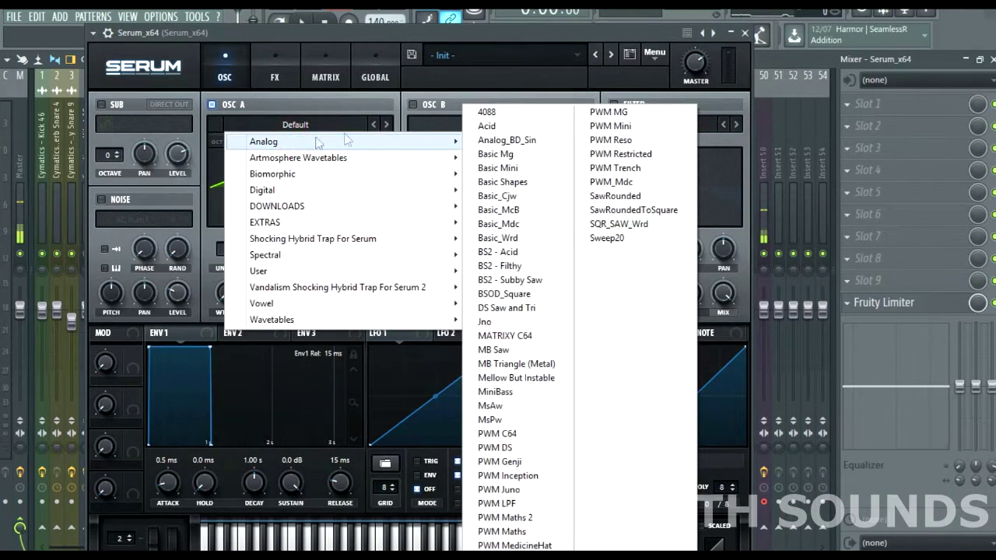
pyautogui.click(516, 181)
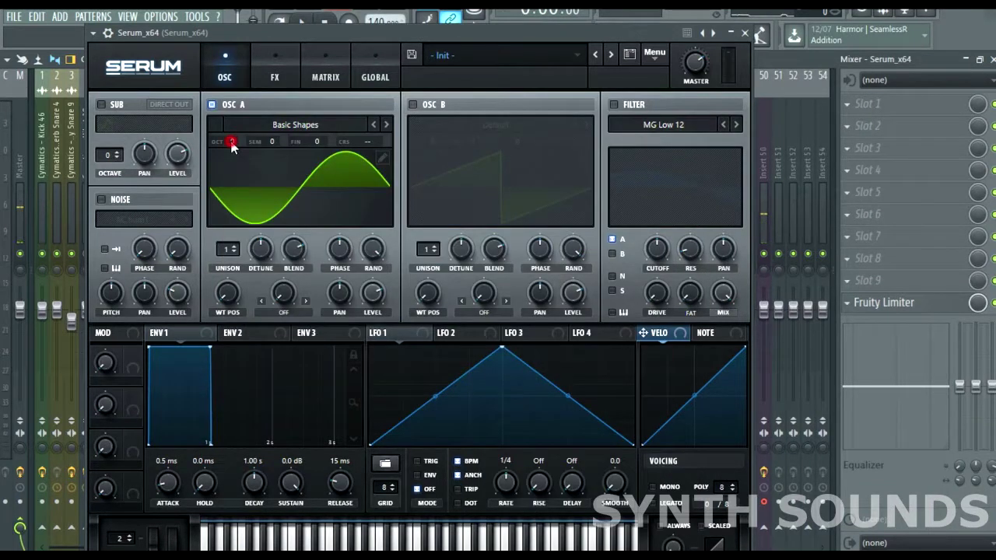
# Set oscillator A's octave to -2 and enable the sub oscillator with a saw shape
pyautogui.moveTo(231, 142); pyautogui.dragTo(234, 164)
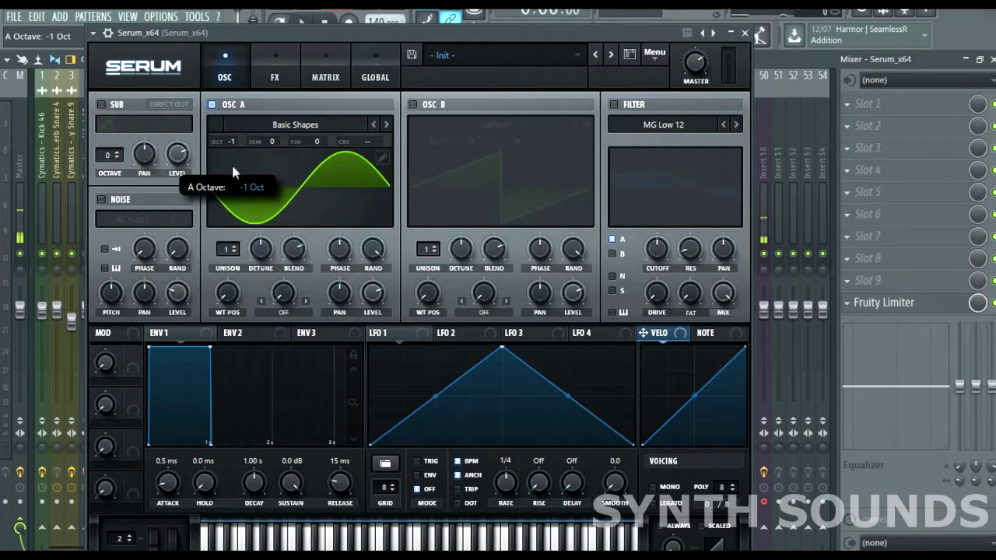
pyautogui.click(232, 169)
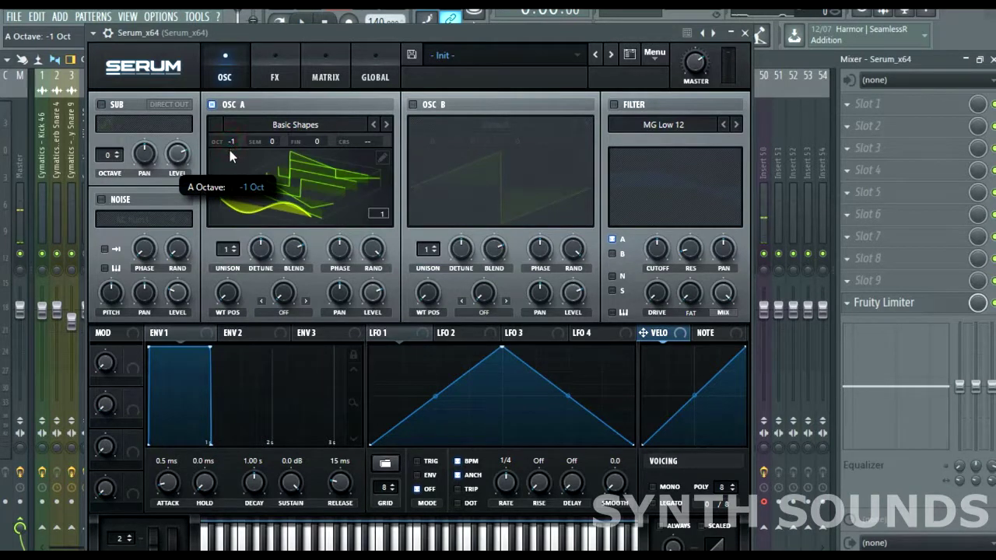
pyautogui.moveTo(228, 146); pyautogui.dragTo(234, 163)
pyautogui.click(101, 105)
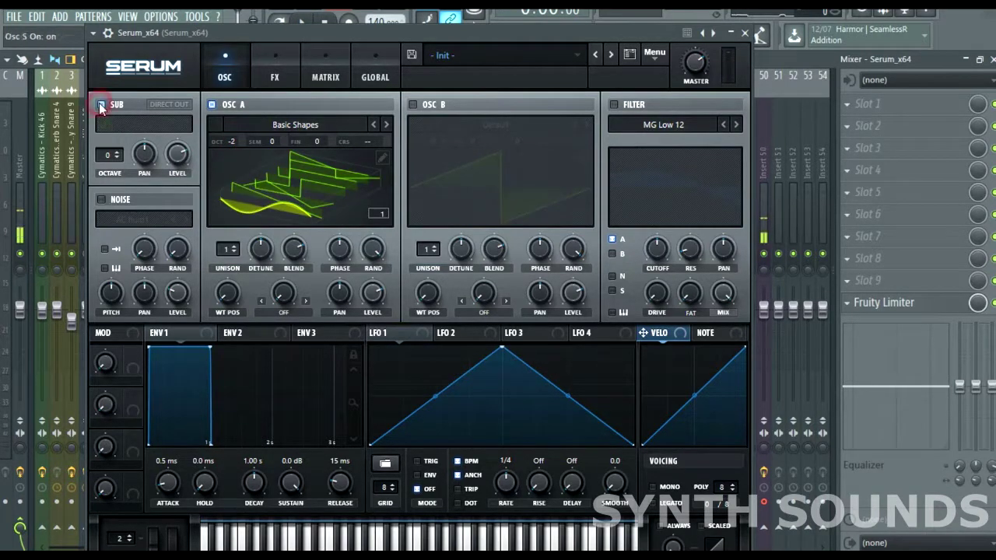
pyautogui.click(155, 126)
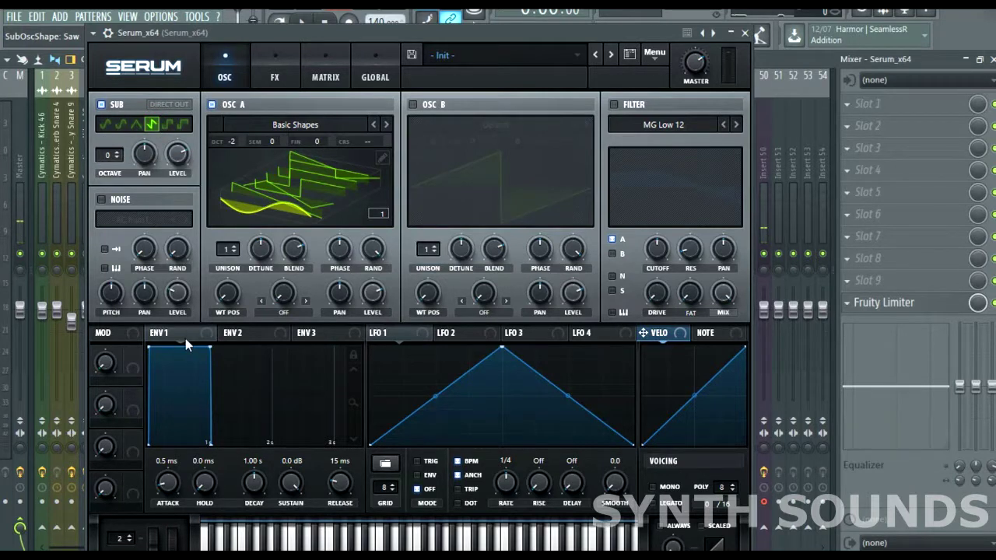
# Modulate oscillator A's level with envelope 1 at an amount of 100 from a 0% level, and mute mixer insert 50
pyautogui.moveTo(293, 316); pyautogui.dragTo(437, 240)
pyautogui.moveTo(375, 295); pyautogui.dragTo(338, 507)
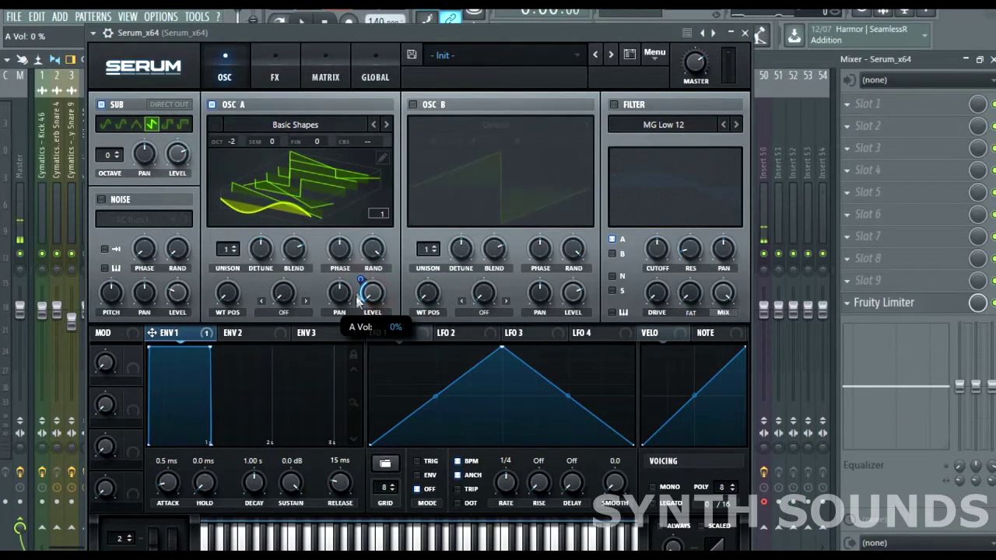
pyautogui.moveTo(359, 281); pyautogui.dragTo(374, 238)
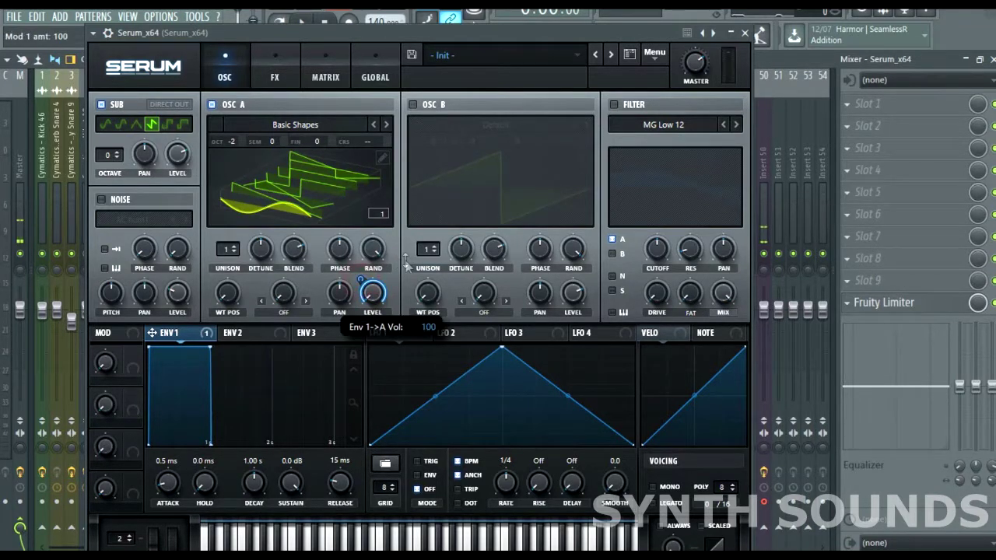
pyautogui.click(764, 254)
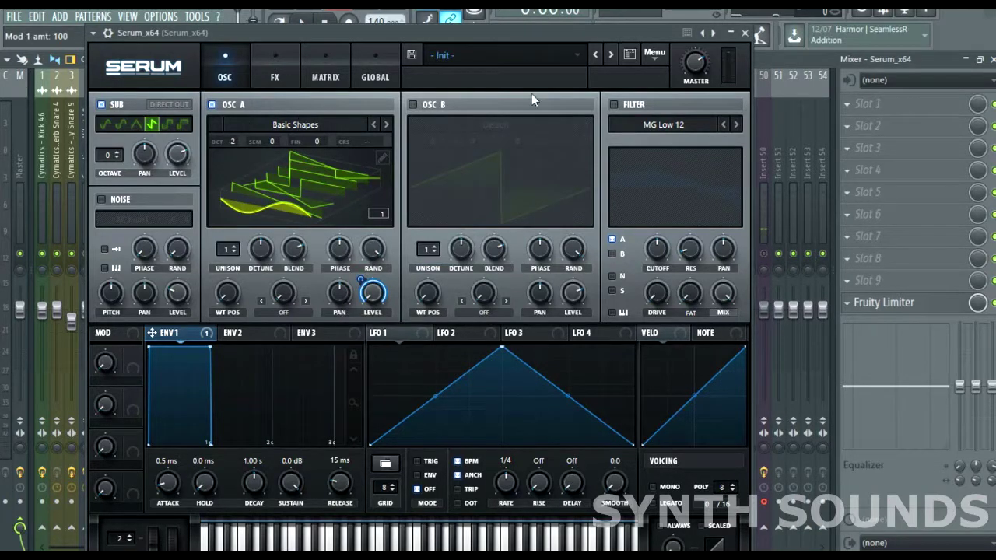
# Enable the filter on MG Low 12, lower its cutoff, set drive and fat to 47%, and unmute mixer insert 50
pyautogui.click(615, 104)
pyautogui.click(660, 124)
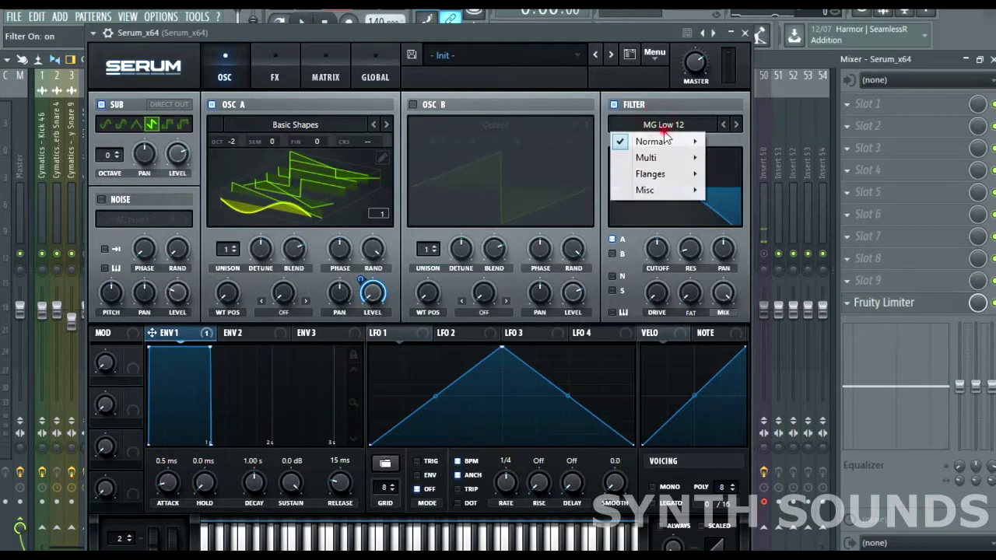
pyautogui.moveTo(674, 140)
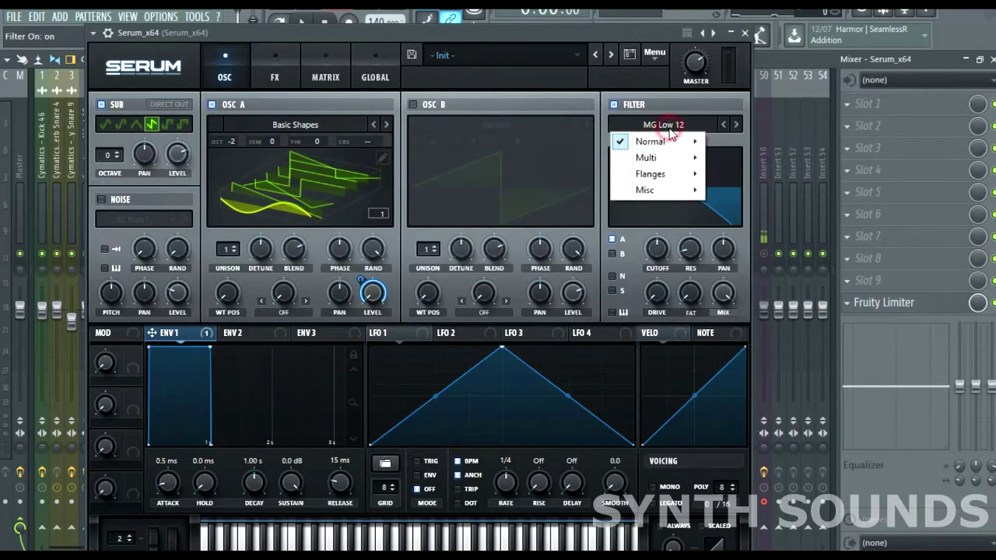
pyautogui.click(652, 243)
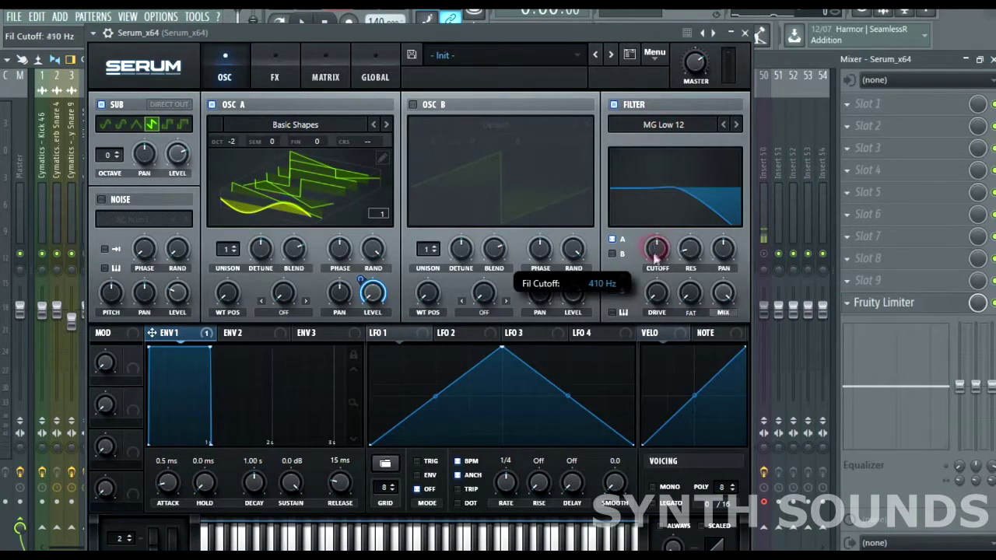
pyautogui.moveTo(655, 246)
pyautogui.mouseDown()
pyautogui.moveTo(652, 301)
pyautogui.moveTo(673, 253)
pyautogui.mouseUp()
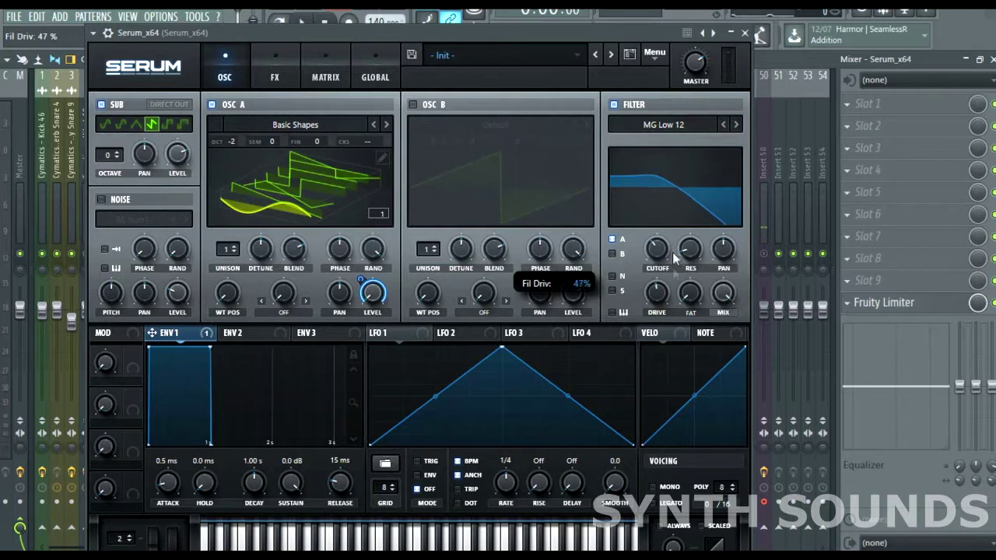
pyautogui.moveTo(687, 302); pyautogui.dragTo(707, 247)
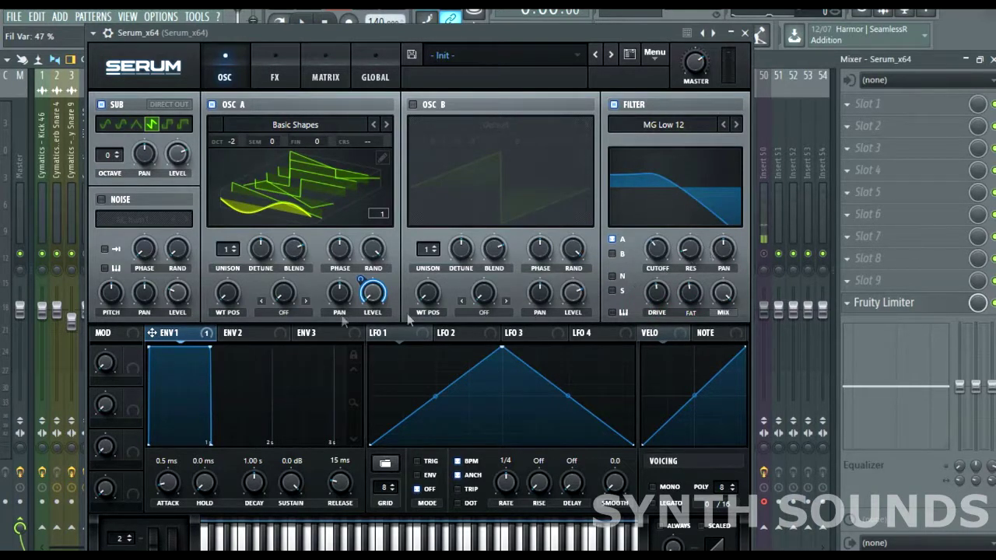
pyautogui.click(765, 253)
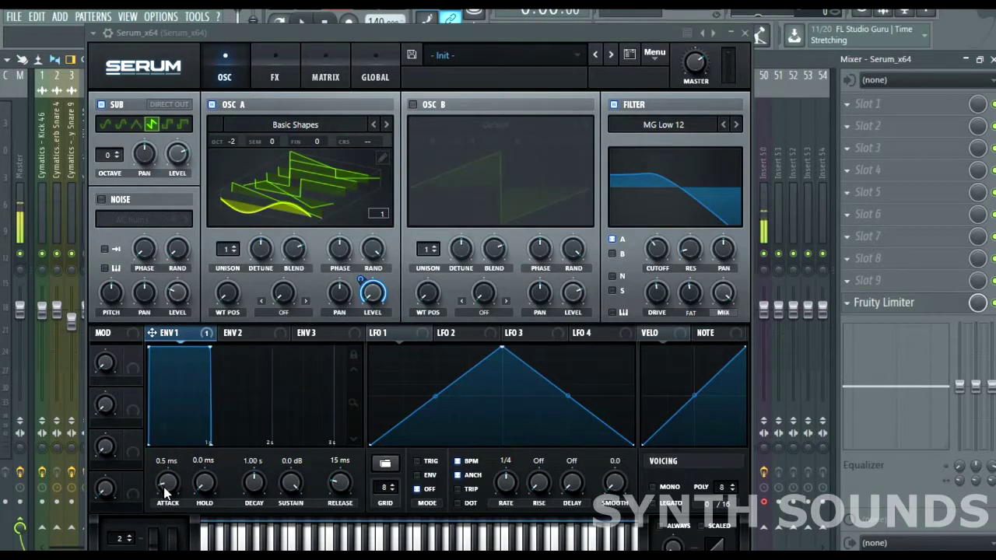
# Set envelope 1's attack to 5.4 ms and its hold to 16 ms
pyautogui.moveTo(165, 489); pyautogui.dragTo(172, 489)
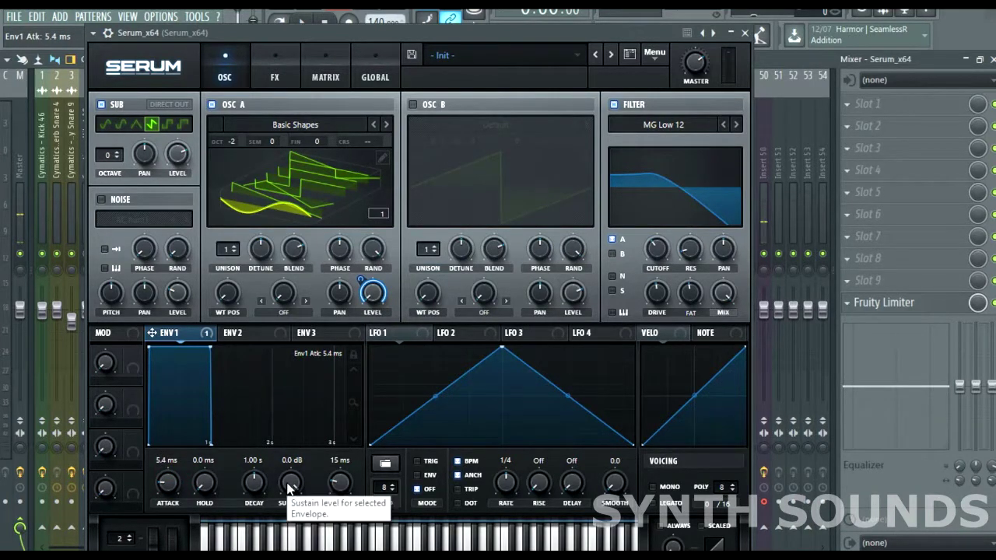
pyautogui.moveTo(212, 489); pyautogui.dragTo(230, 471)
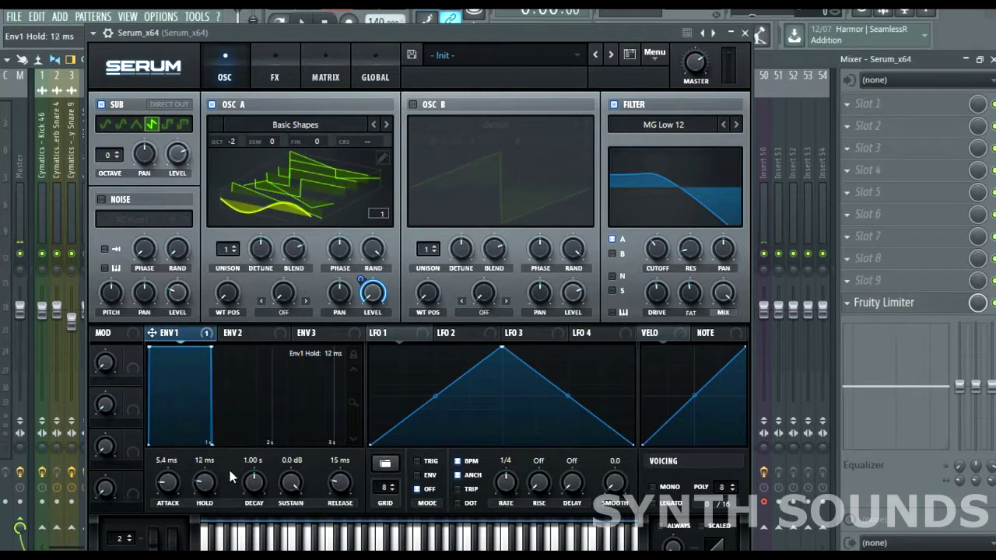
pyautogui.moveTo(230, 471); pyautogui.dragTo(230, 467)
pyautogui.moveTo(214, 483); pyautogui.dragTo(213, 480)
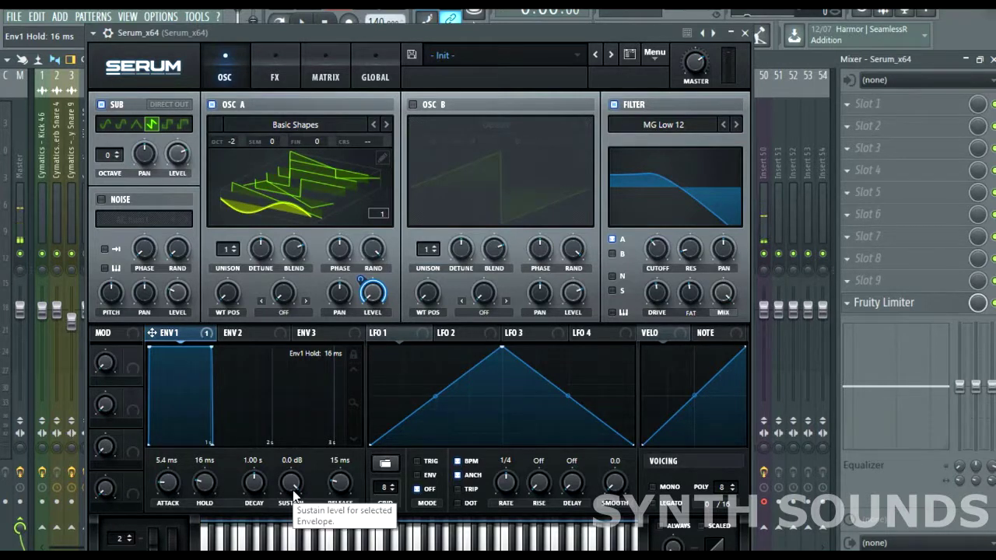
# Set envelope 1's sustain to -7.5 dB, decay curve to 74% and release to 81 ms, and audition a few notes
pyautogui.moveTo(297, 486); pyautogui.dragTo(295, 546)
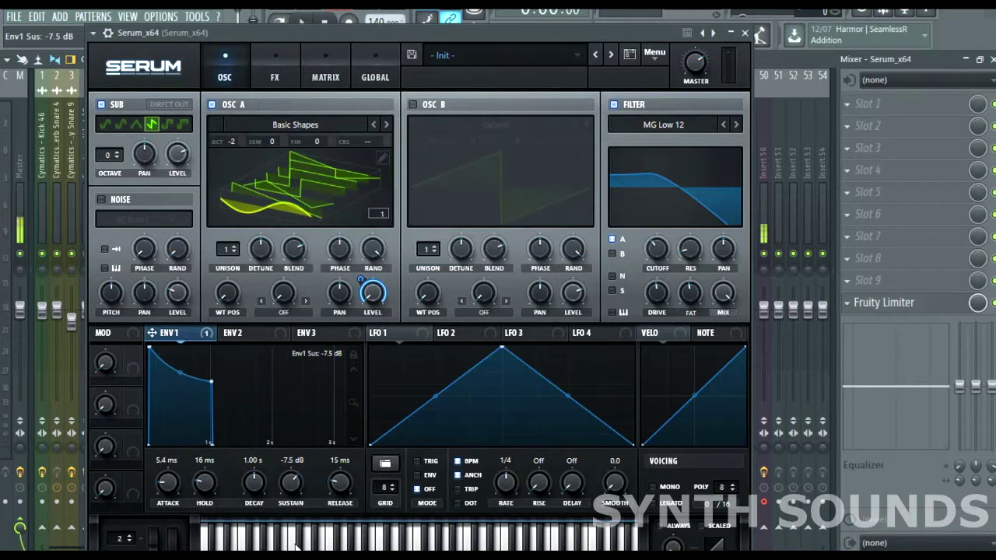
pyautogui.moveTo(174, 380); pyautogui.dragTo(175, 386)
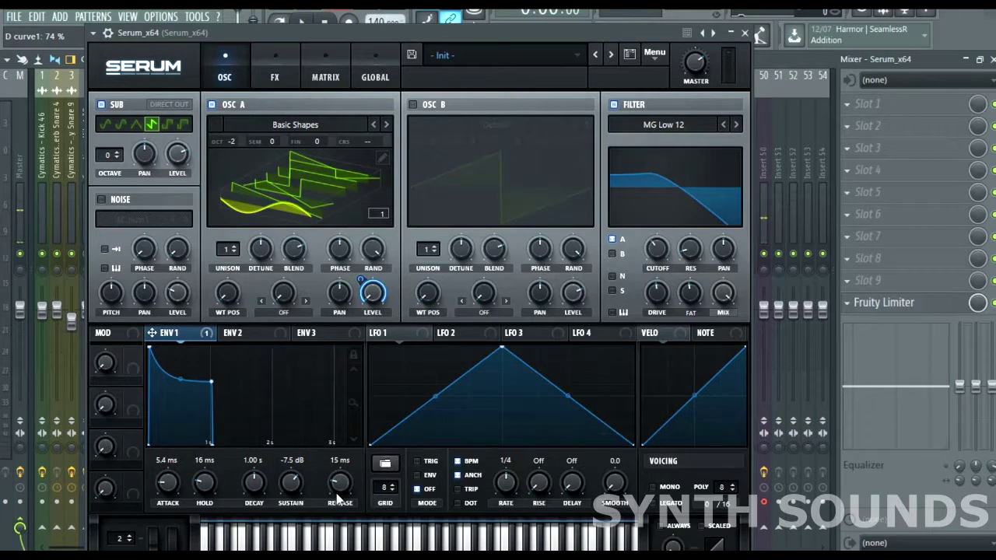
pyautogui.moveTo(338, 497); pyautogui.dragTo(309, 506)
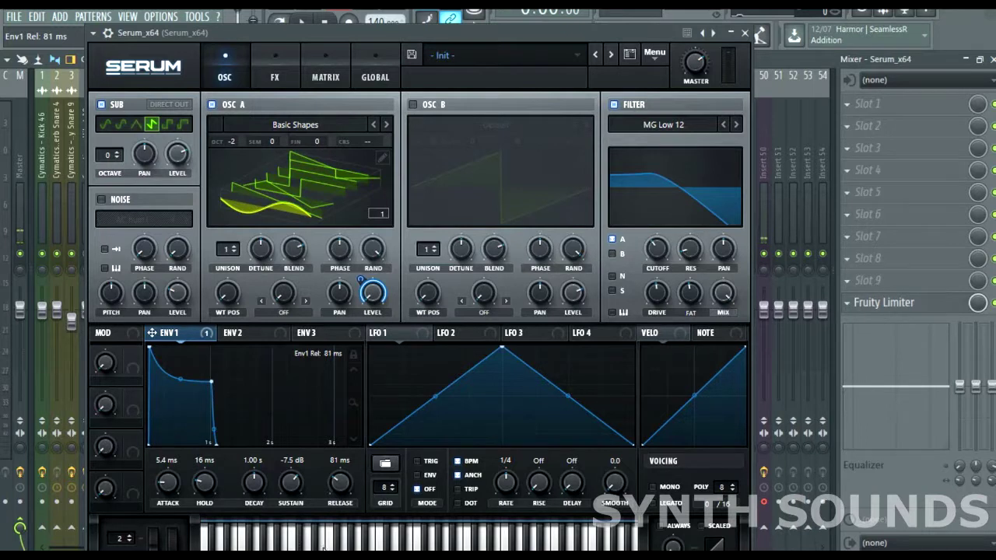
pyautogui.moveTo(326, 547); pyautogui.dragTo(267, 547)
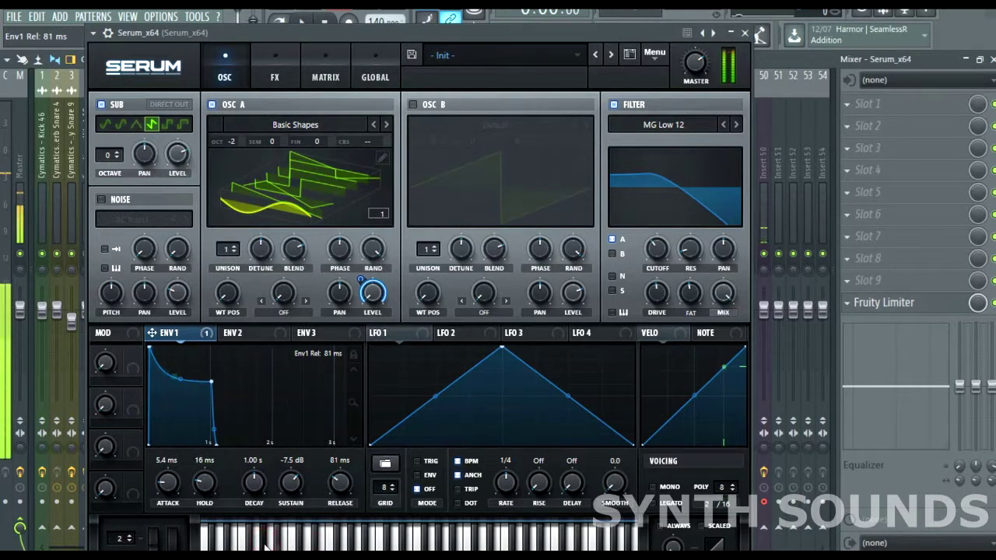
pyautogui.click(287, 546)
pyautogui.click(276, 544)
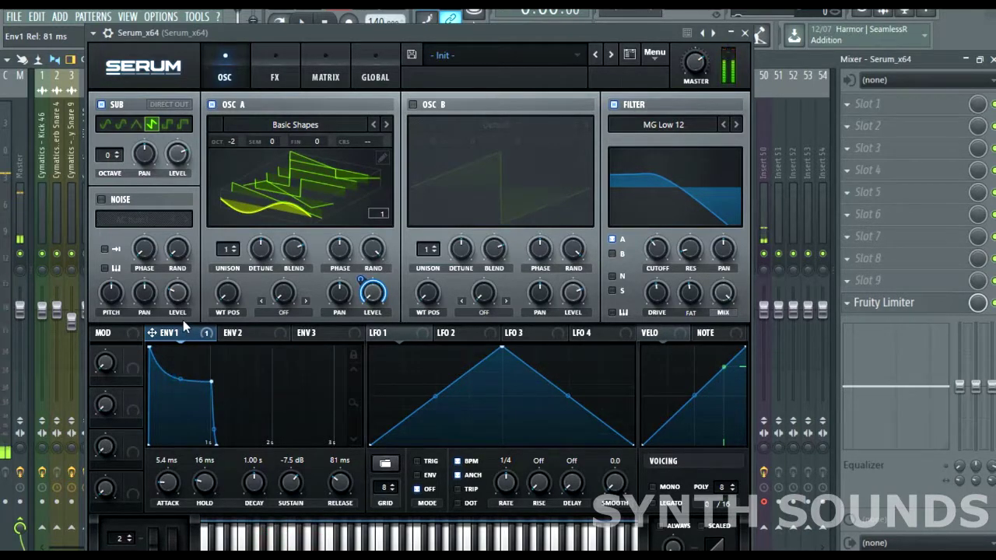
# Modulate the sub oscillator's level with envelope 1 at 15, set the sub octave to -2, and audition several bass notes
pyautogui.moveTo(152, 332); pyautogui.dragTo(185, 166)
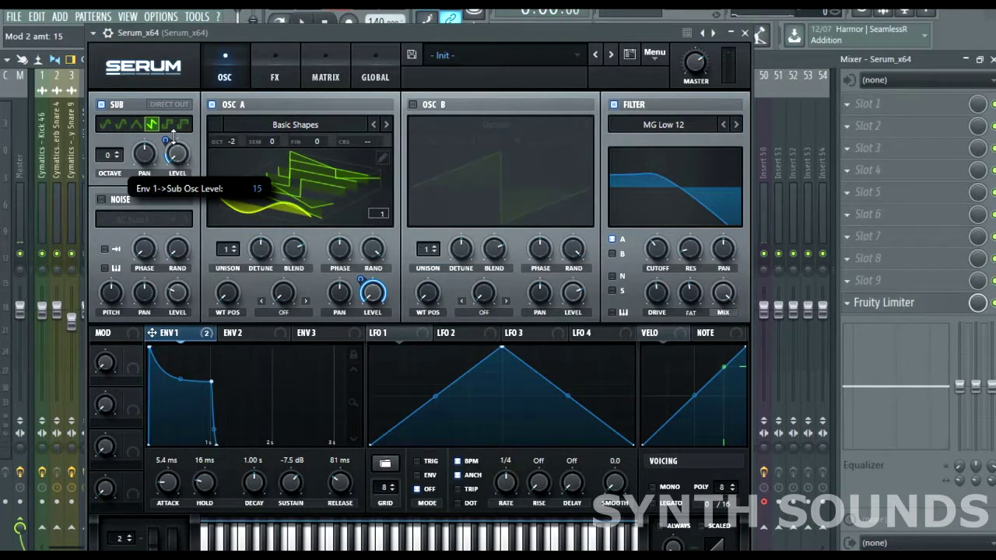
pyautogui.click(116, 159)
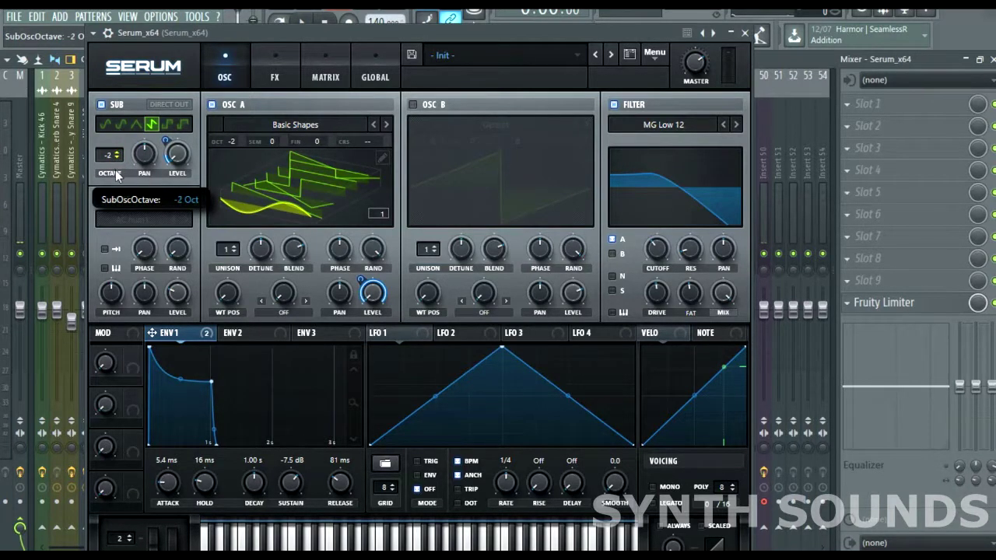
pyautogui.click(303, 540)
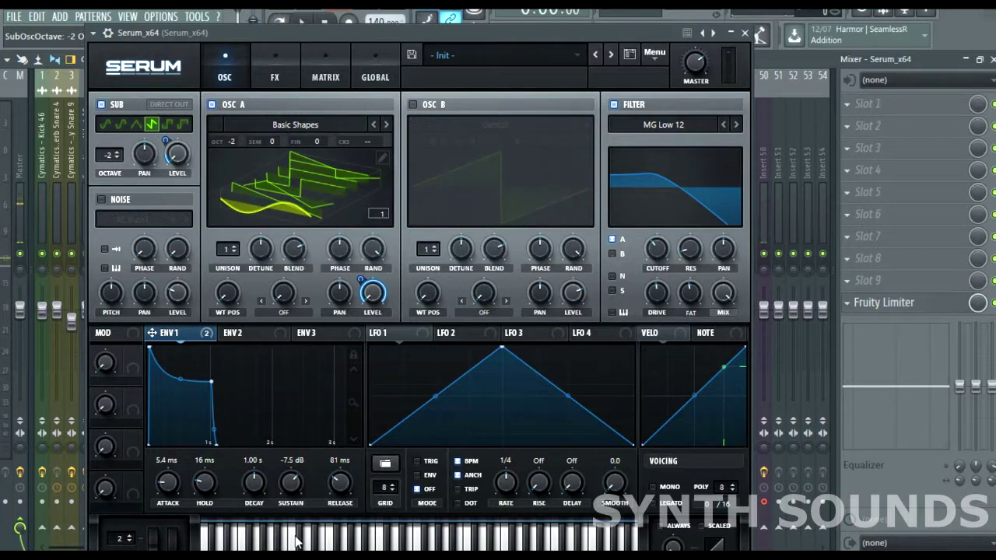
pyautogui.click(296, 540)
pyautogui.click(269, 540)
pyautogui.click(319, 540)
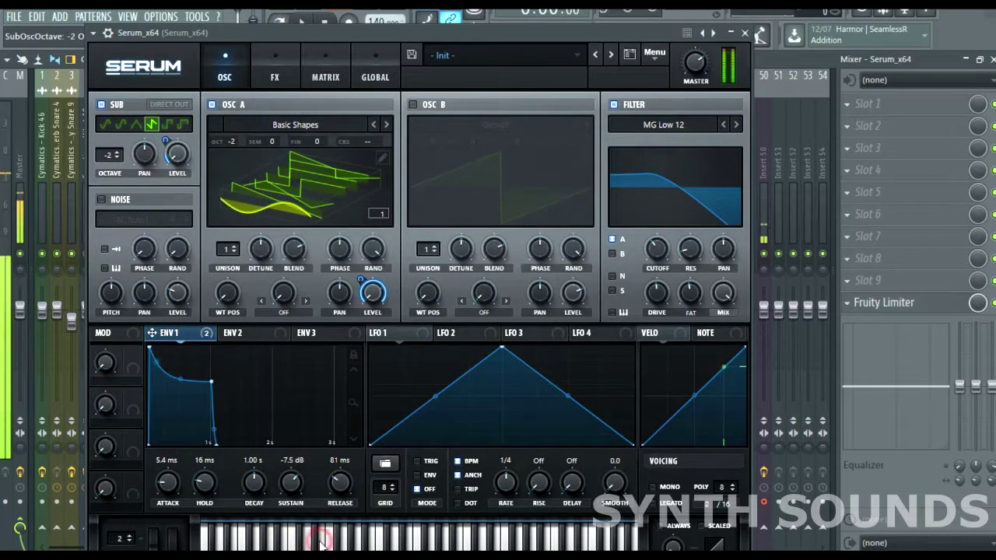
pyautogui.click(320, 542)
pyautogui.click(309, 541)
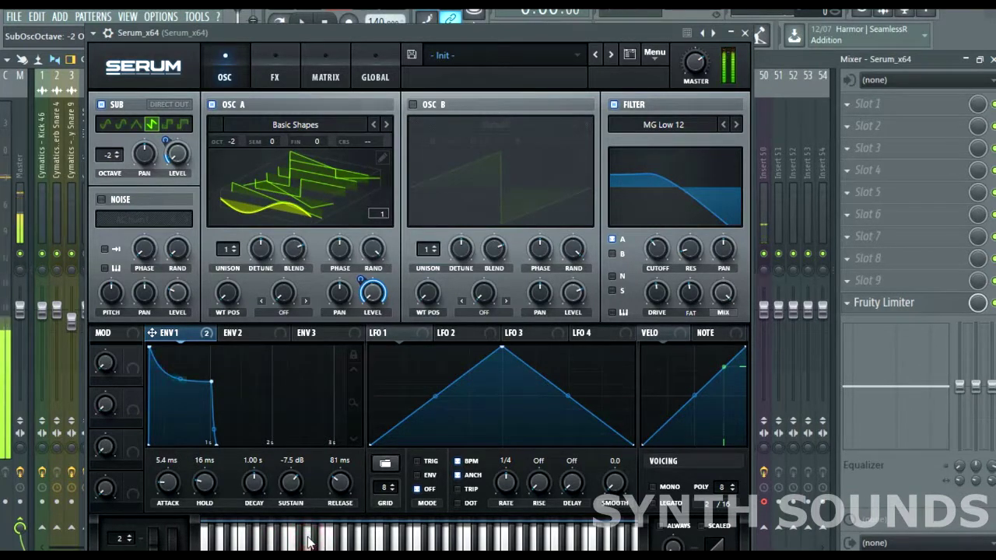